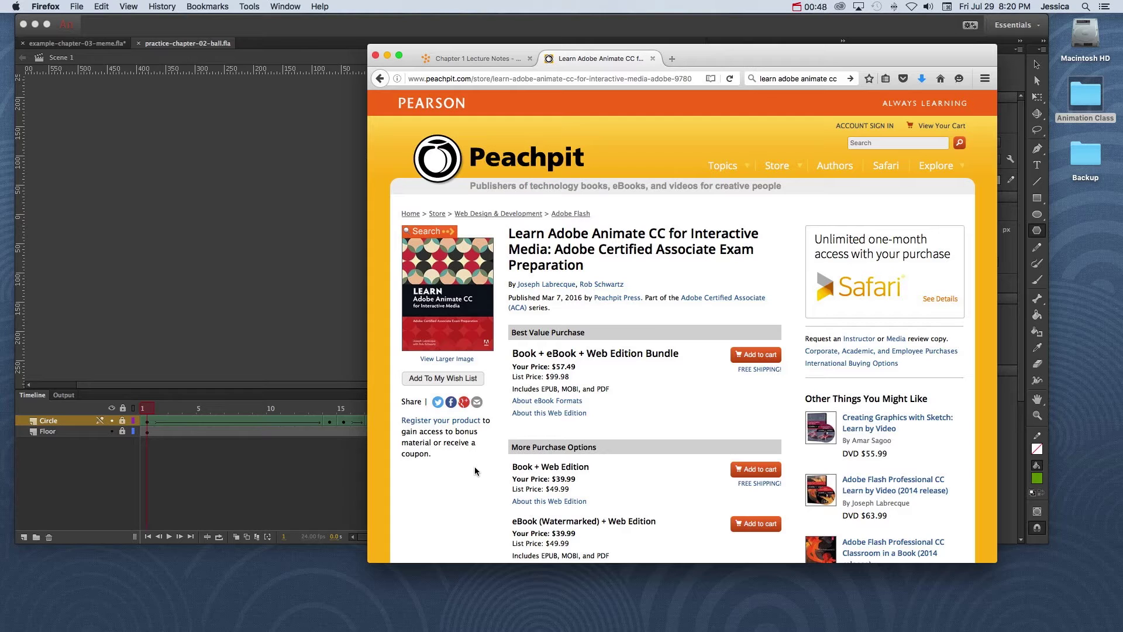
Step: Bring practice-chapter-02-ball.fla to the front and set the stage zoom to Fit in Window
left_click(209, 320)
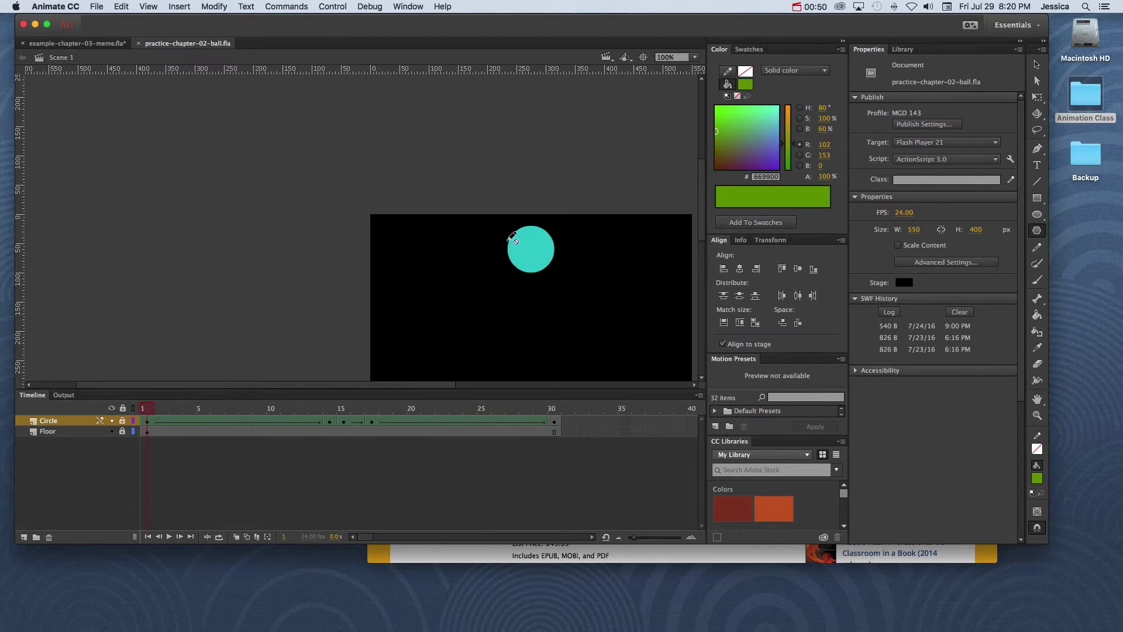
left_click(695, 57)
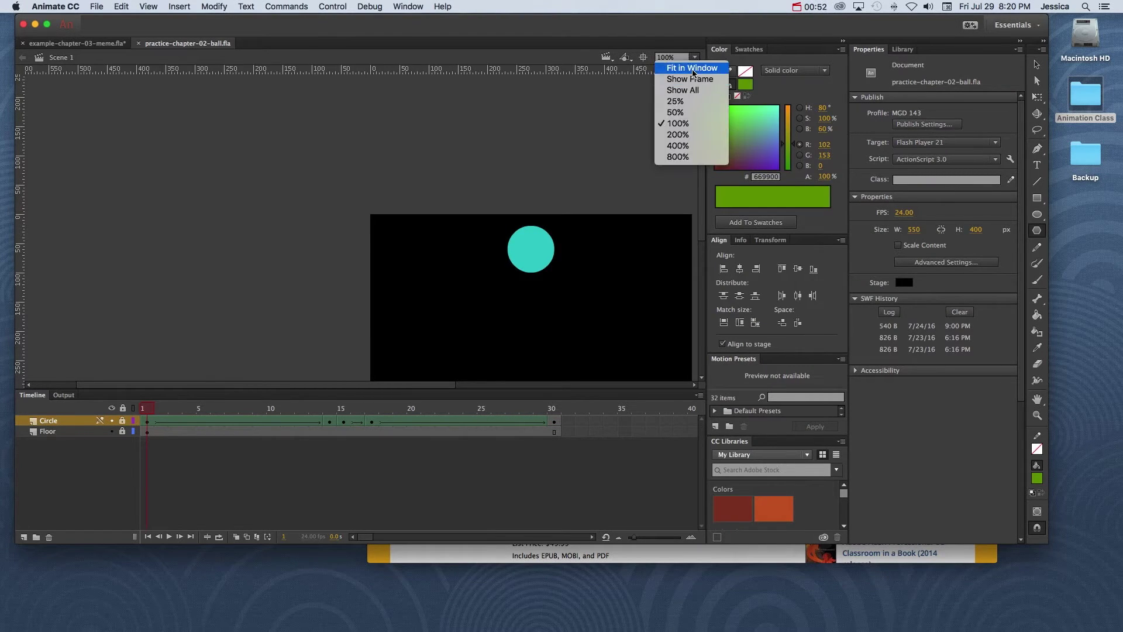
left_click(693, 69)
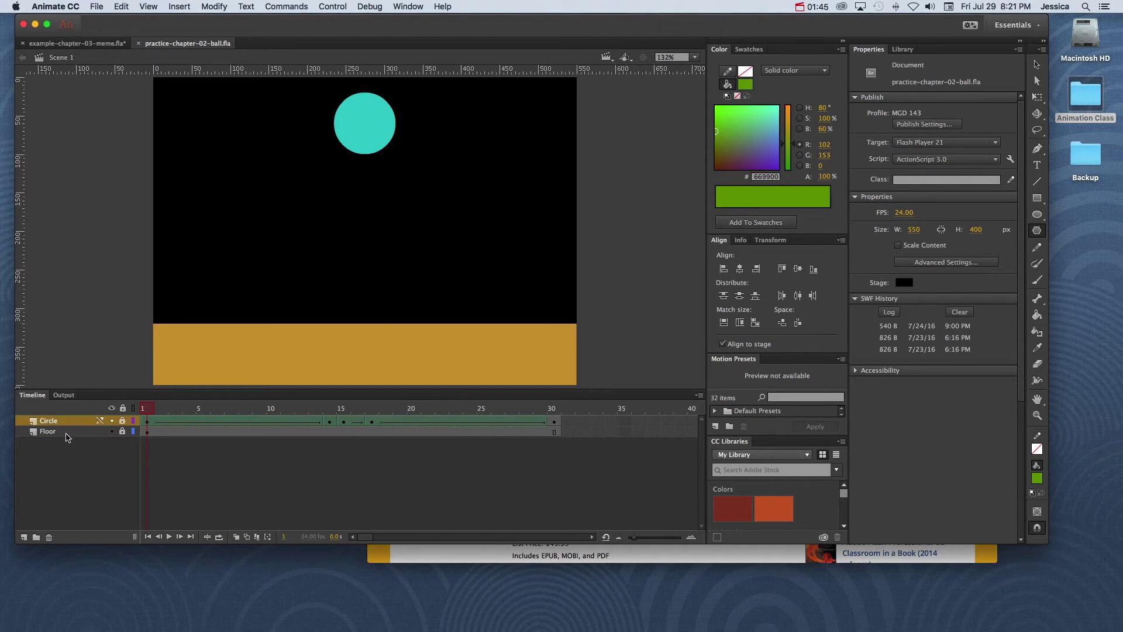
Step: Hide the Circle and Floor layers and add a new layer named 'Pencil' above them
left_click_drag(112, 421, 112, 432)
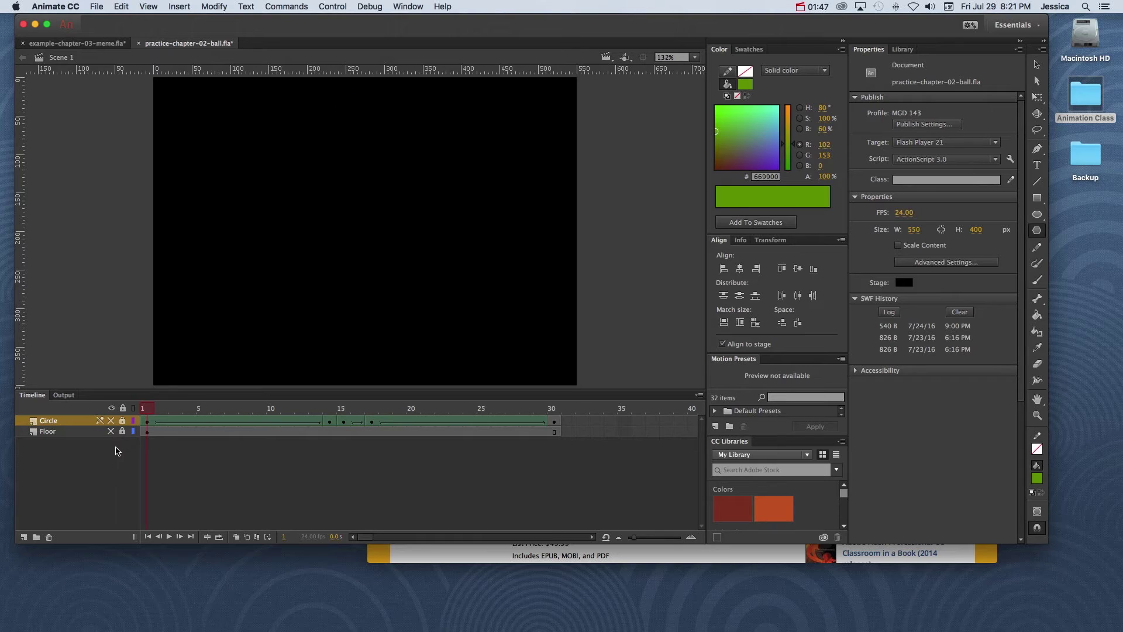
left_click(24, 537)
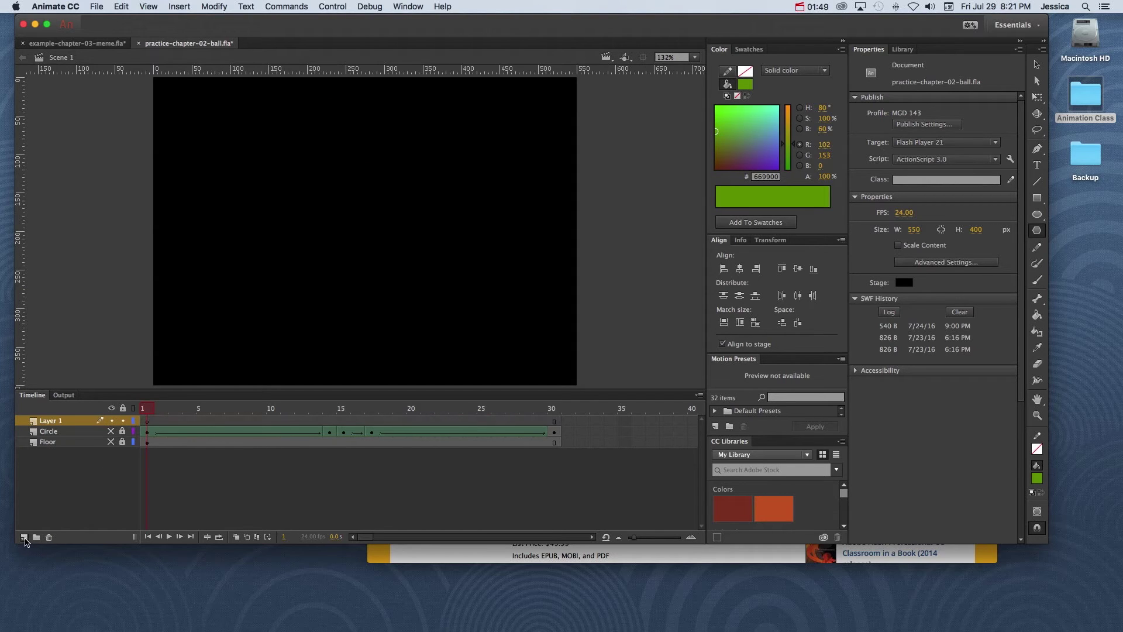
double_click(49, 420)
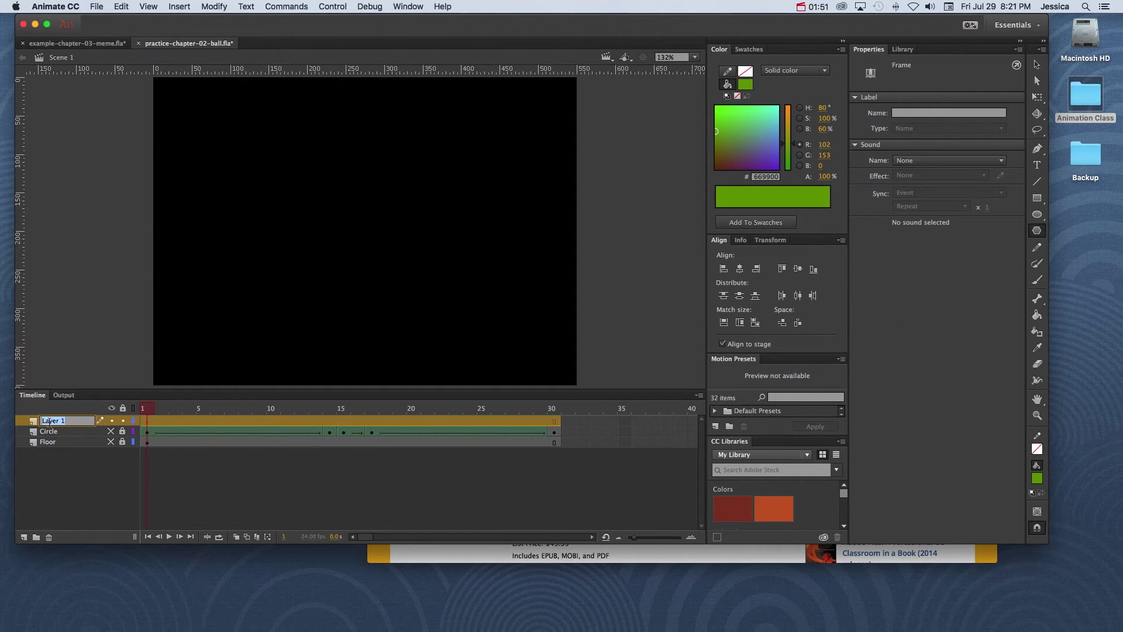
type("Pencil")
key("Return")
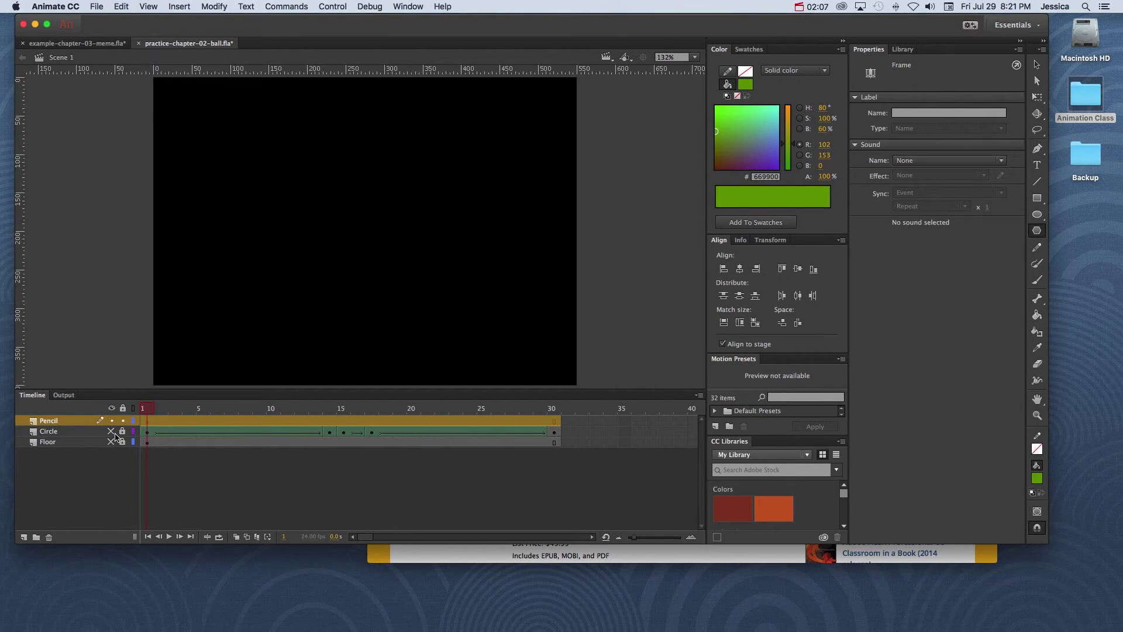
Step: Draw a thick blue curled pencil stroke on the Pencil layer
left_click(1038, 248)
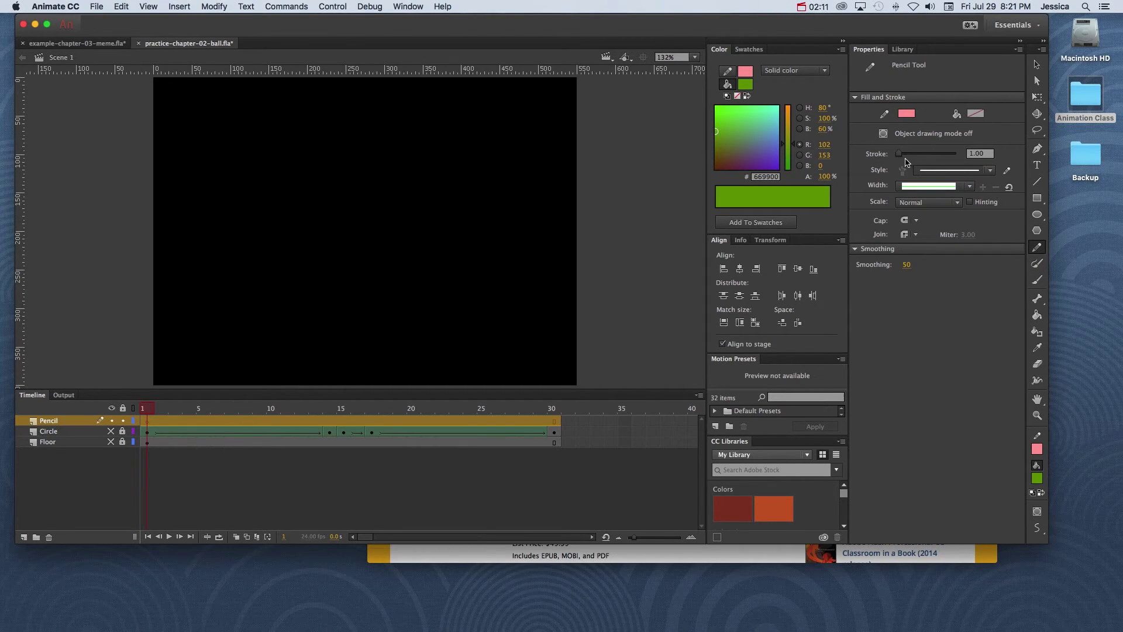
left_click_drag(900, 154, 905, 157)
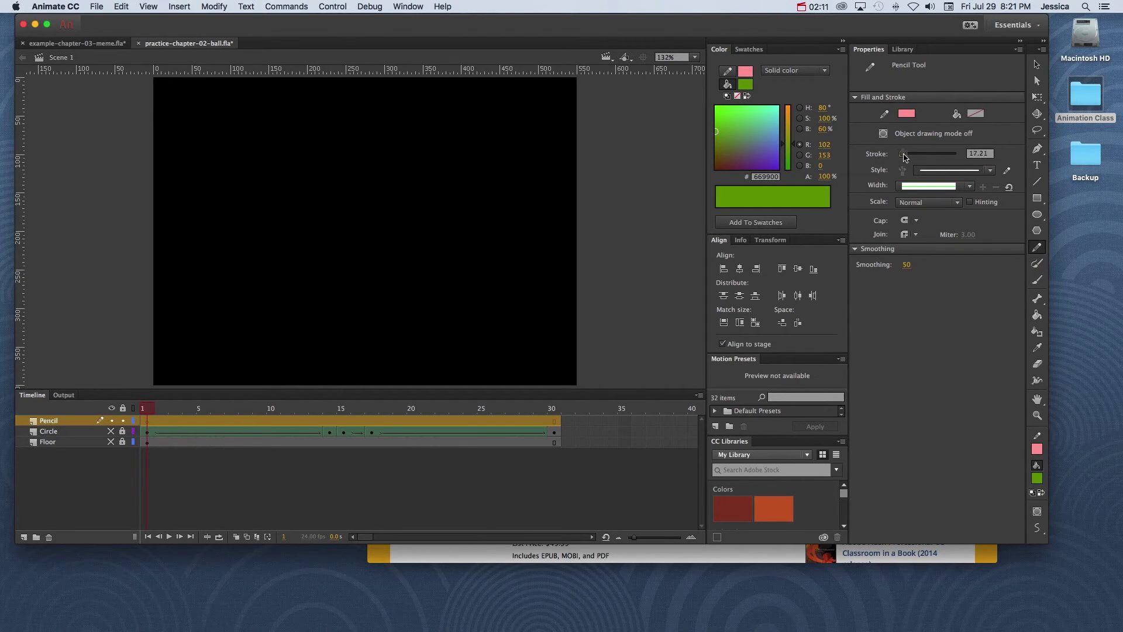
left_click(907, 114)
left_click(997, 181)
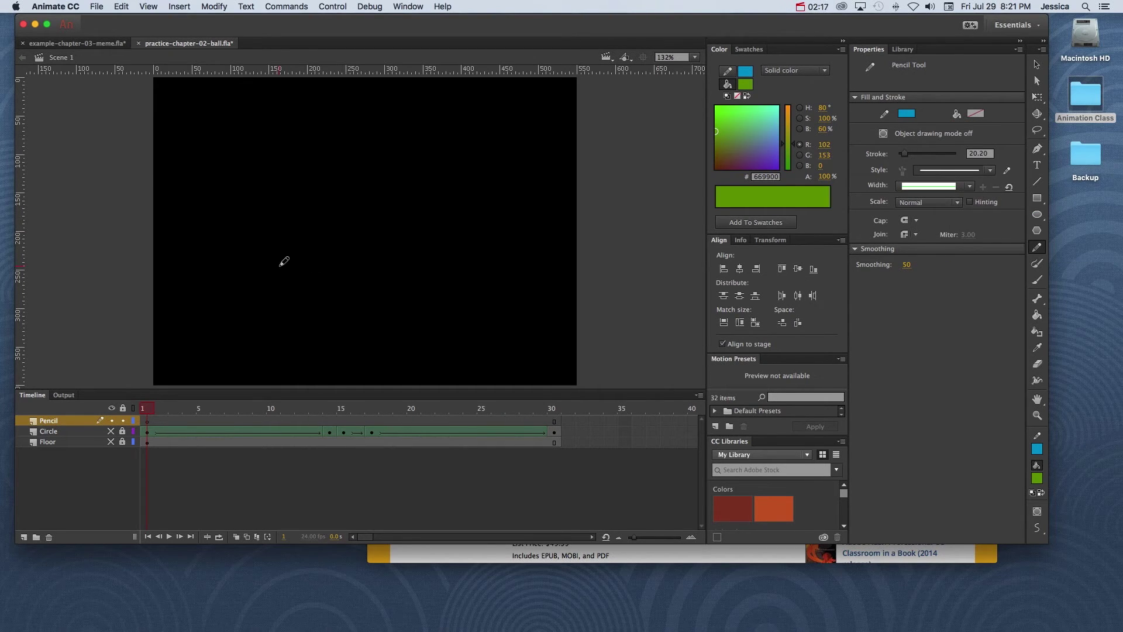
left_click_drag(280, 271, 292, 225)
left_click_drag(376, 223, 411, 178)
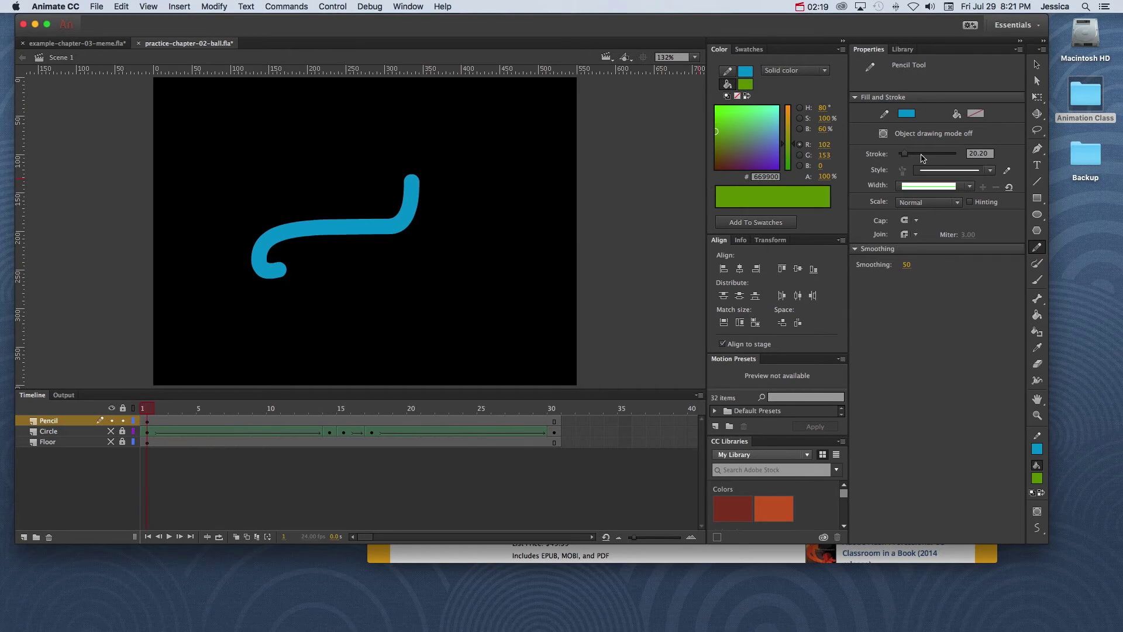
Step: Draw a dashed 14.60 pencil stroke crossing the first, then delete the Pencil layer
left_click_drag(904, 158, 901, 160)
left_click(924, 171)
left_click(935, 207)
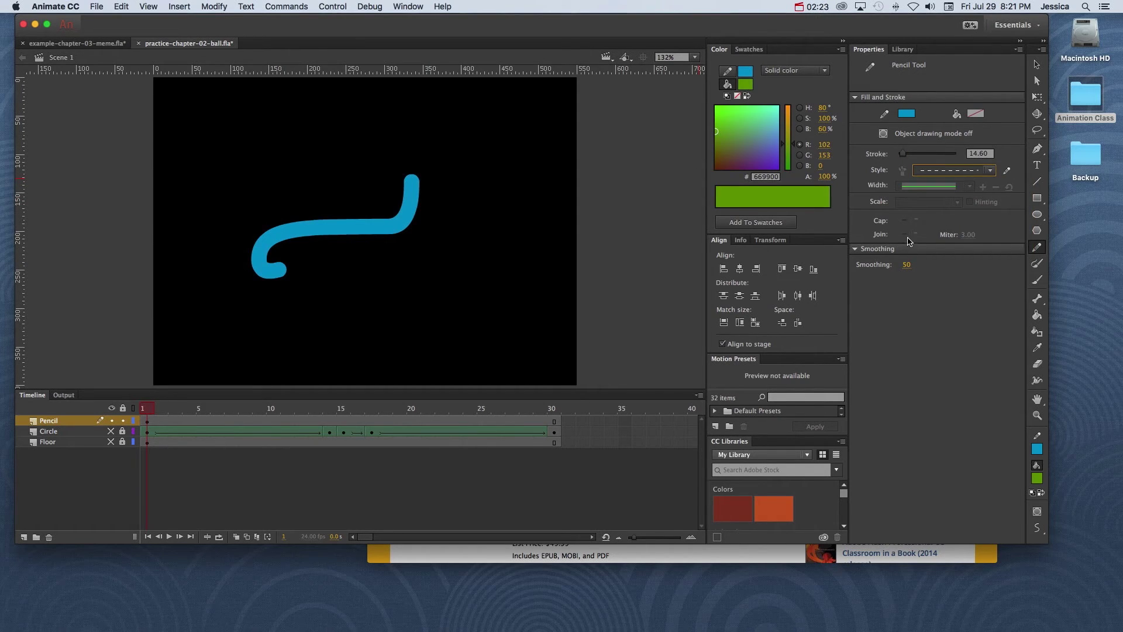
left_click_drag(315, 139, 446, 311)
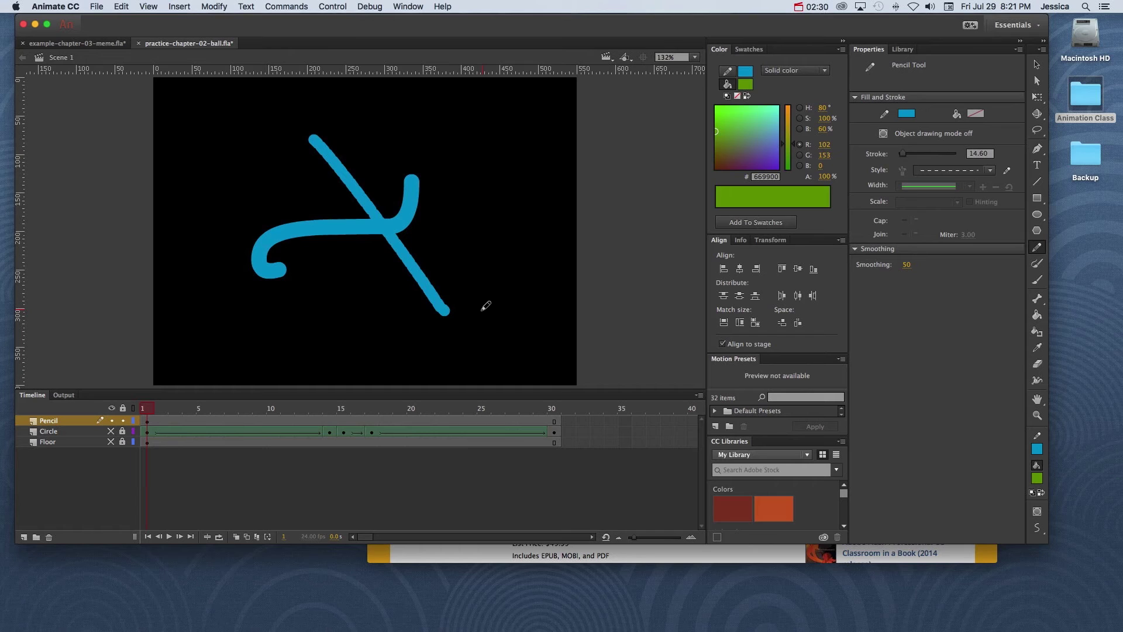
left_click(52, 421)
left_click(50, 538)
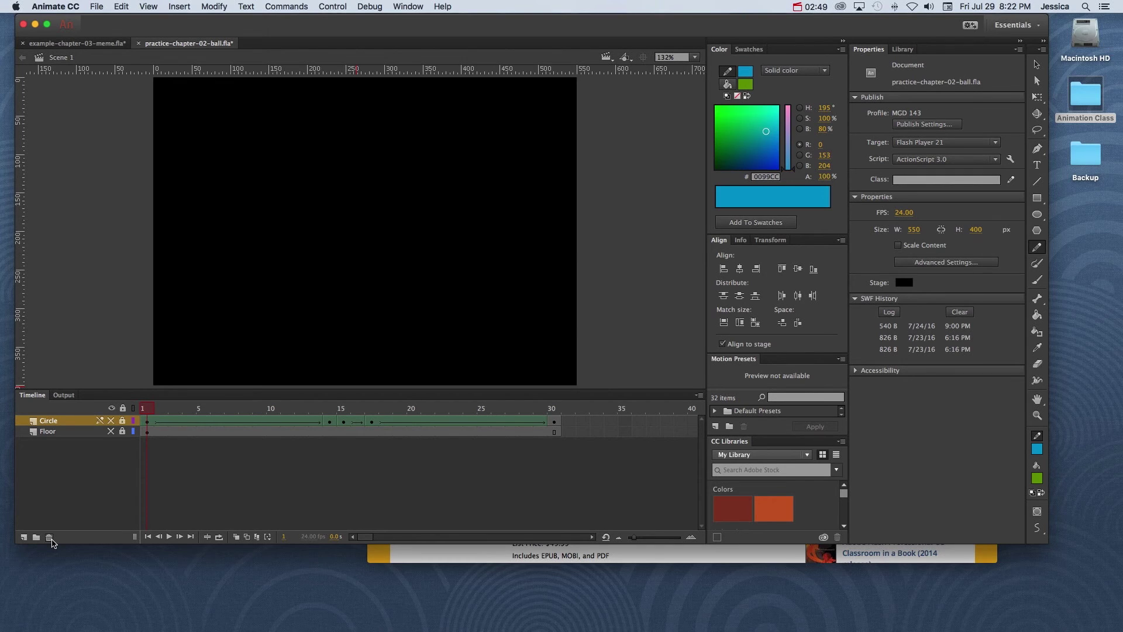
Step: Create a new ActionScript 3.0 document from File > New
left_click(97, 6)
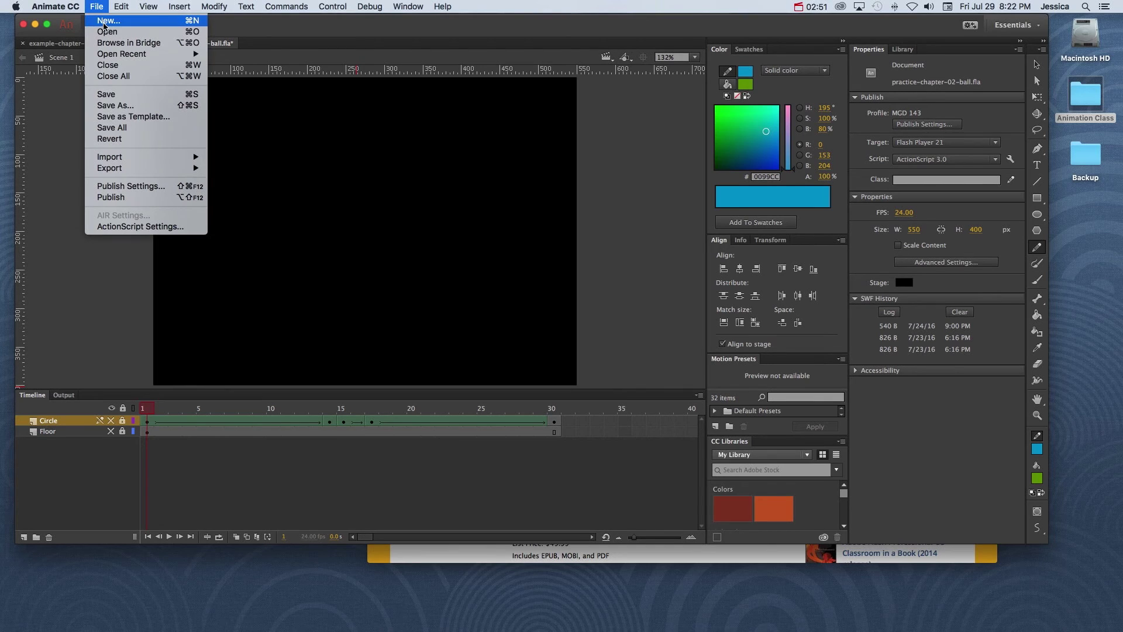
left_click(104, 24)
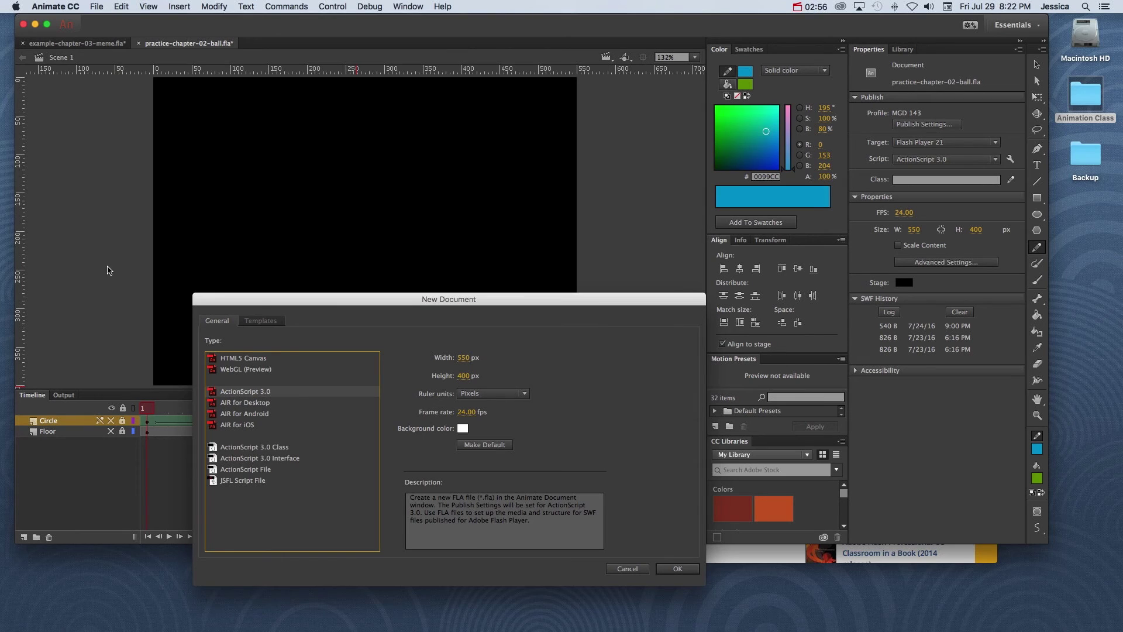
left_click(677, 569)
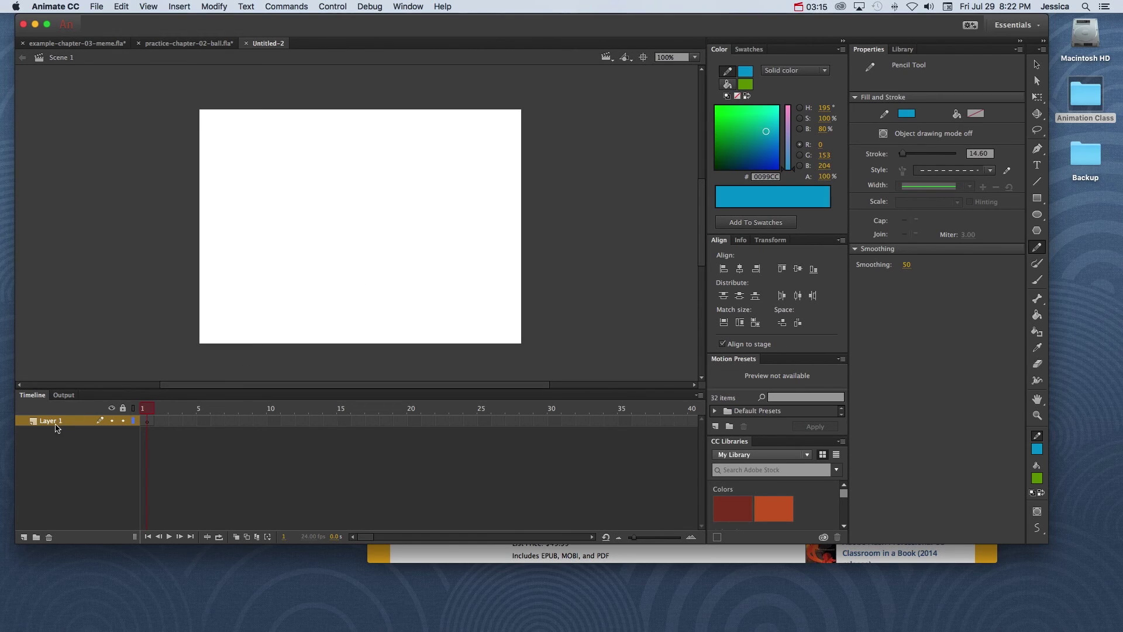
Step: Add a layer named 'Brush layer' above Layer 1, hiding and locking Layer 1
left_click(24, 538)
left_click(111, 432)
left_click(123, 431)
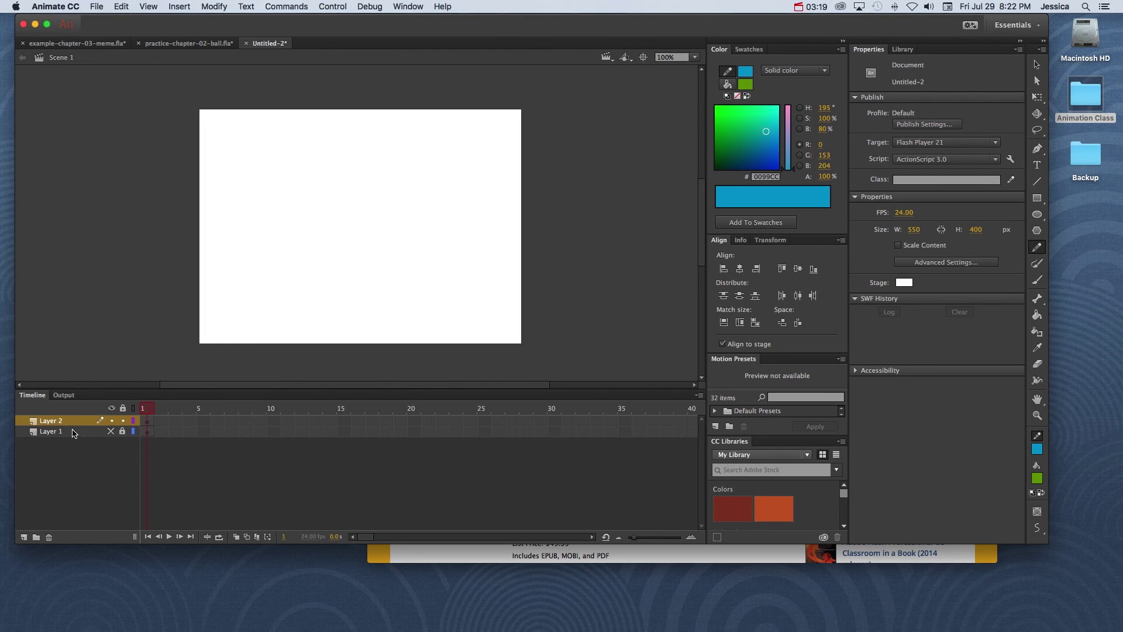
double_click(57, 422)
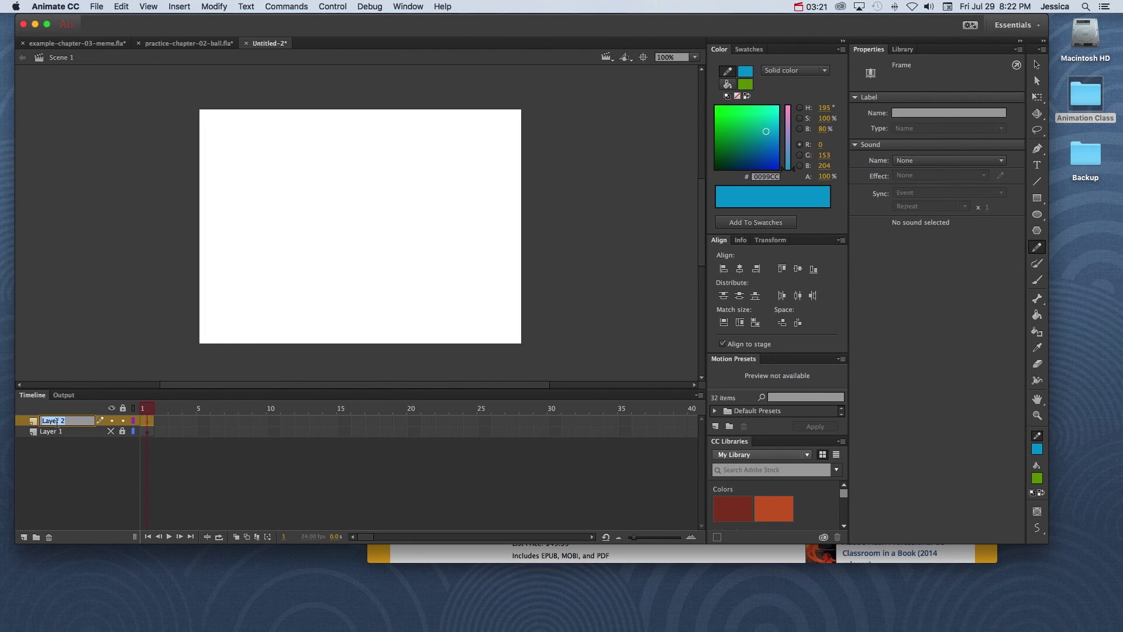
type("Brush layer")
key("Return")
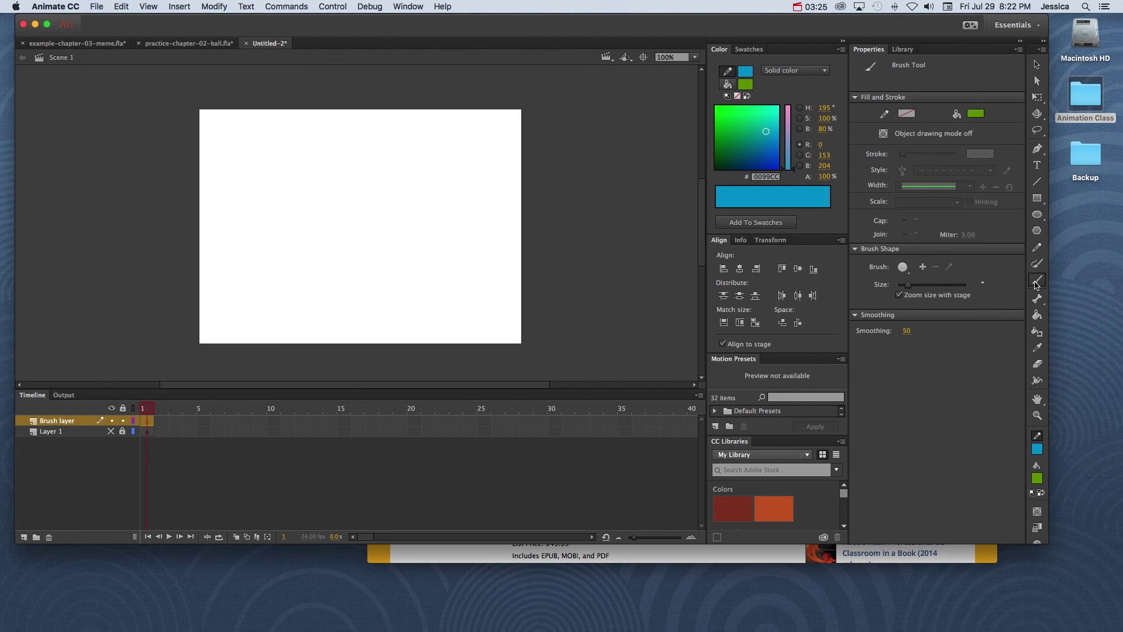
Step: Paint a looping brush stroke with #6666CC purple fill and a flat elliptical tip
left_click(975, 113)
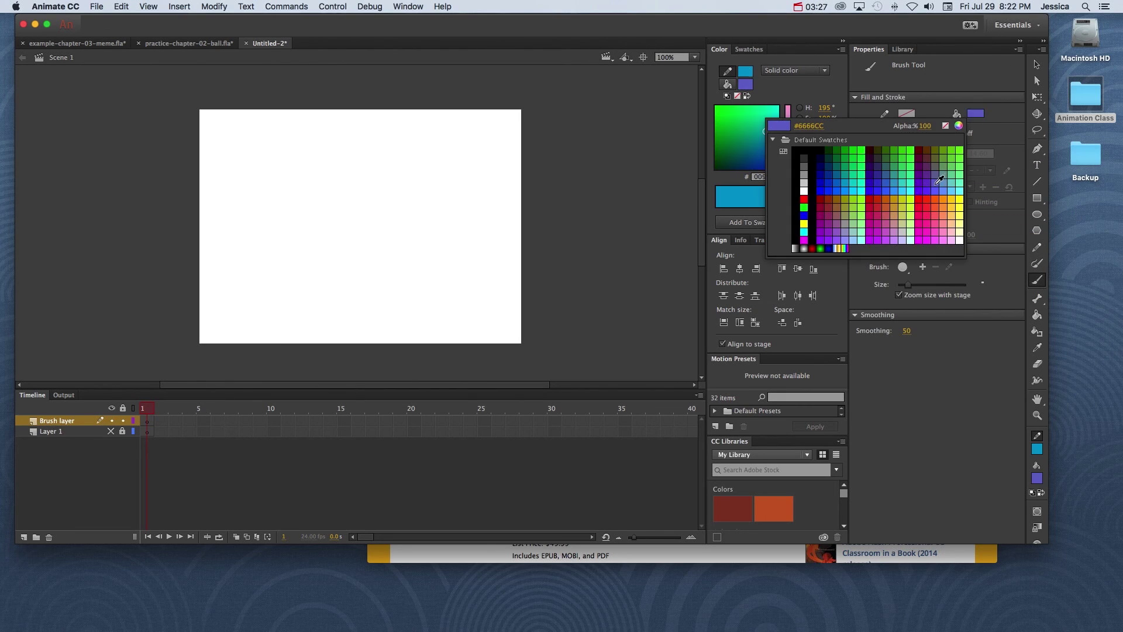
left_click(940, 181)
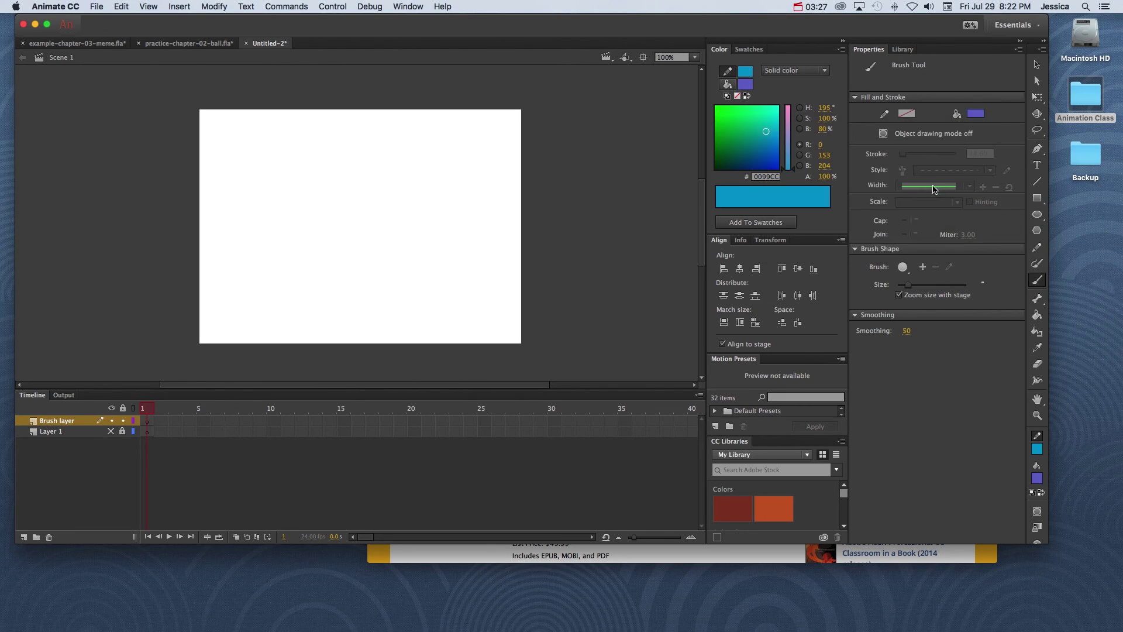
left_click(902, 267)
left_click(931, 296)
mouse_move(251, 273)
left_mouse_down()
mouse_move(408, 155)
mouse_move(375, 363)
left_mouse_up()
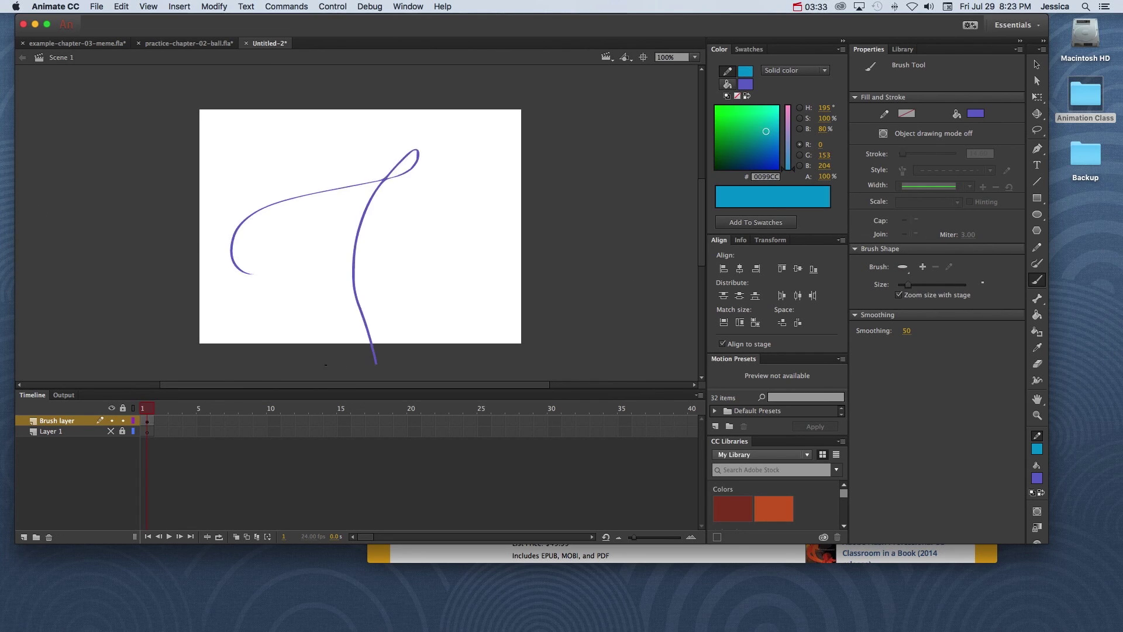